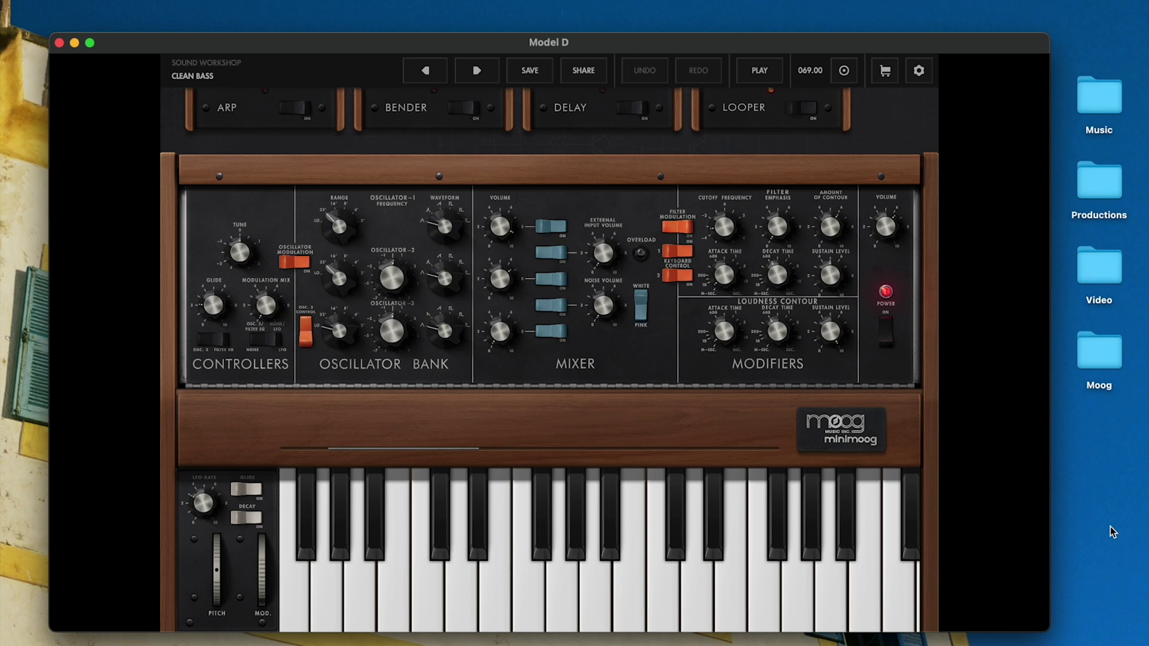
Open Model D's preset browser on the Clean Bass preset, then quit the standalone synth
click(248, 74)
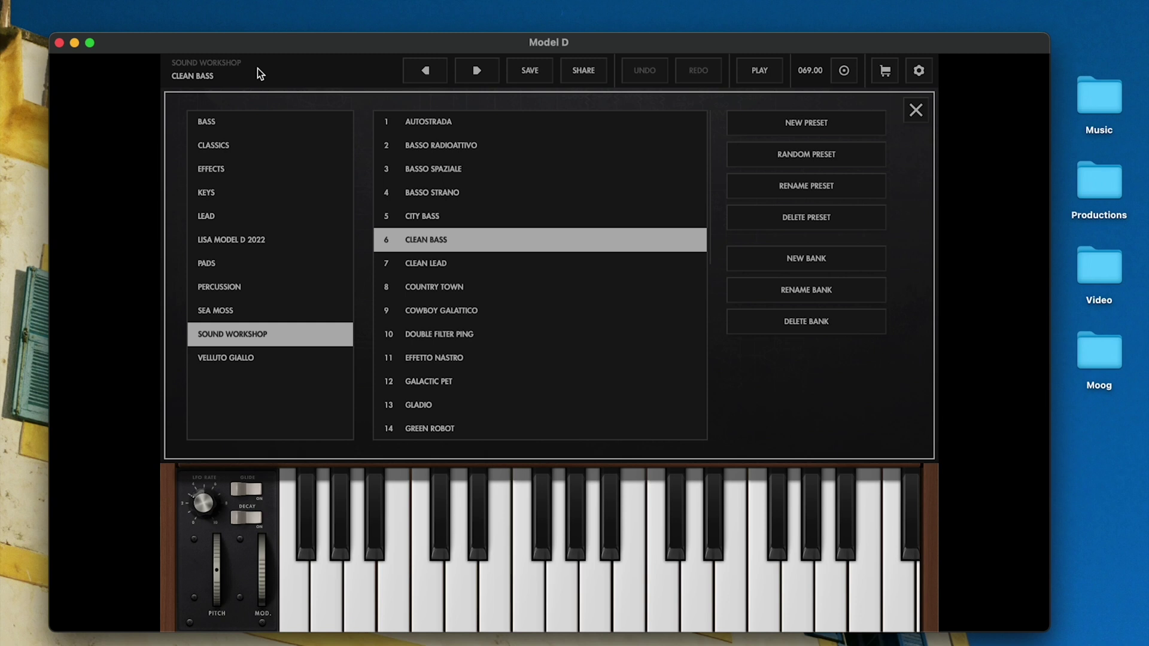
key(cmd+q)
Launch GarageBand via Spotlight ('gara') and create an empty project with a Classic Electric Piano track
key(cmd+space)
text(gara)
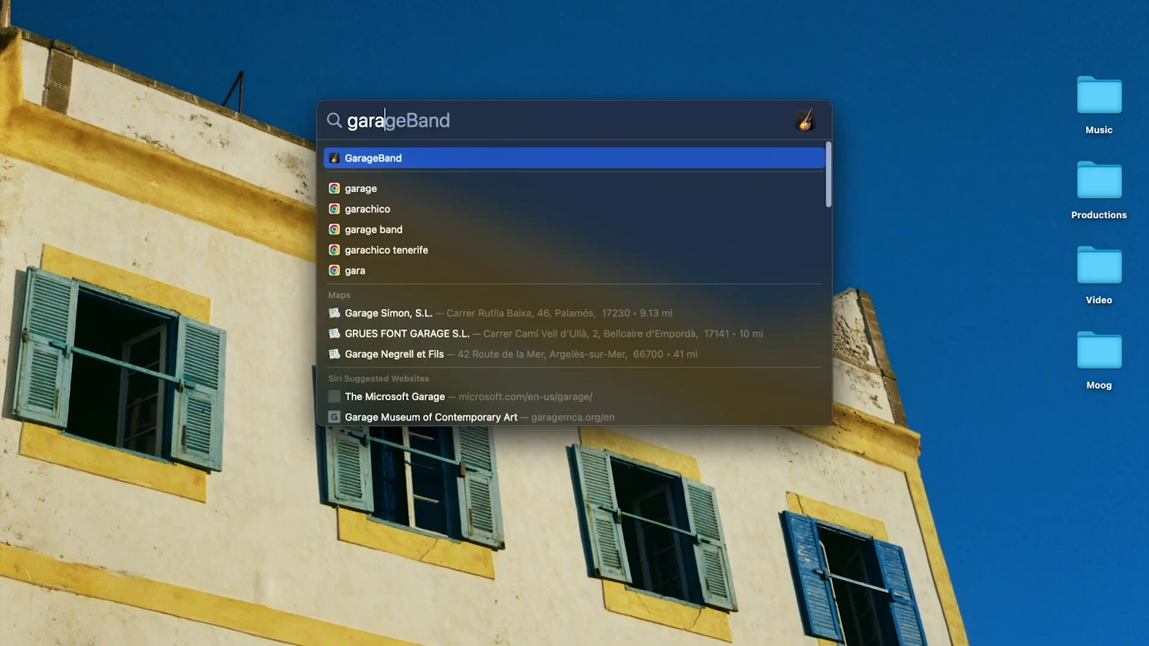
key(Return)
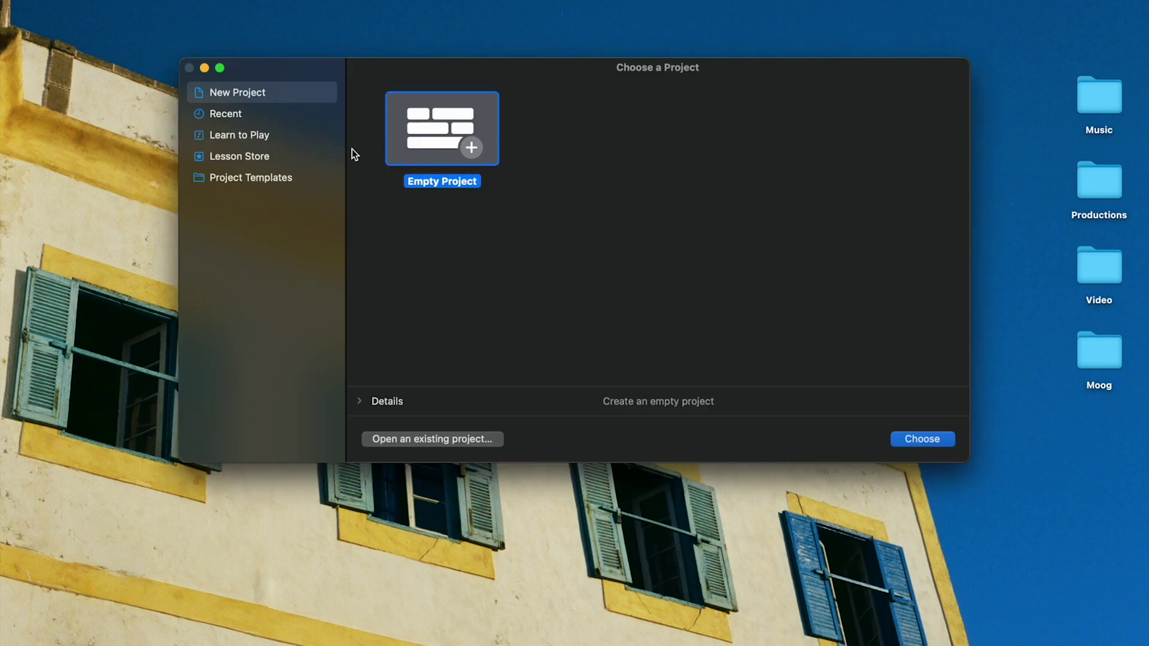
double_click(418, 128)
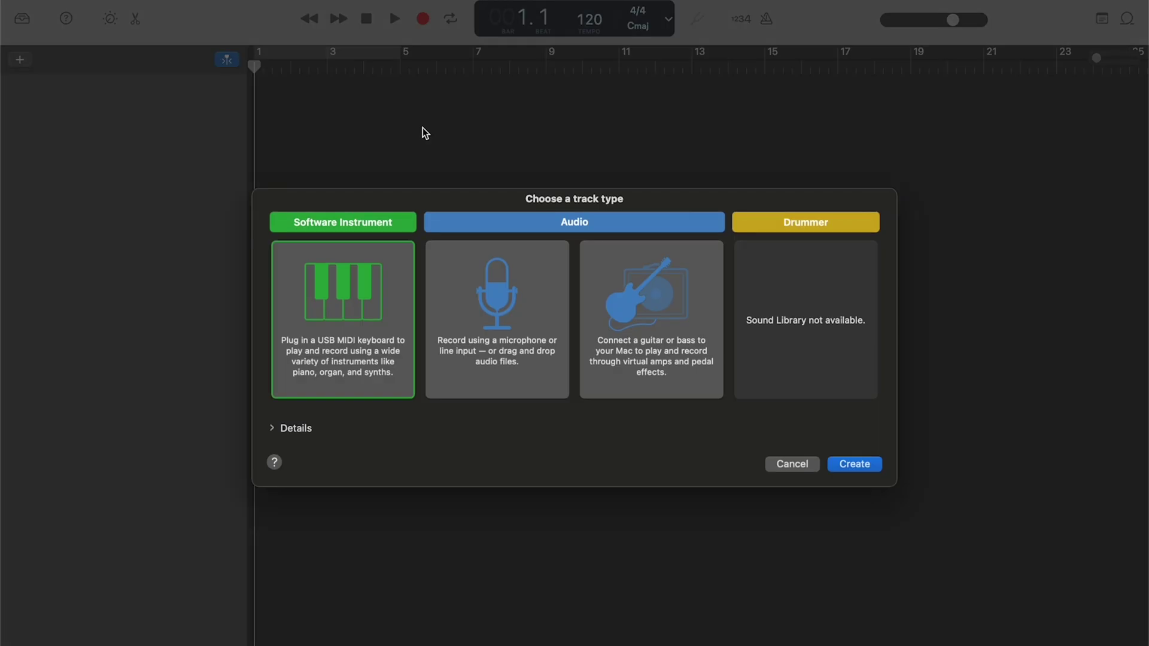
double_click(341, 314)
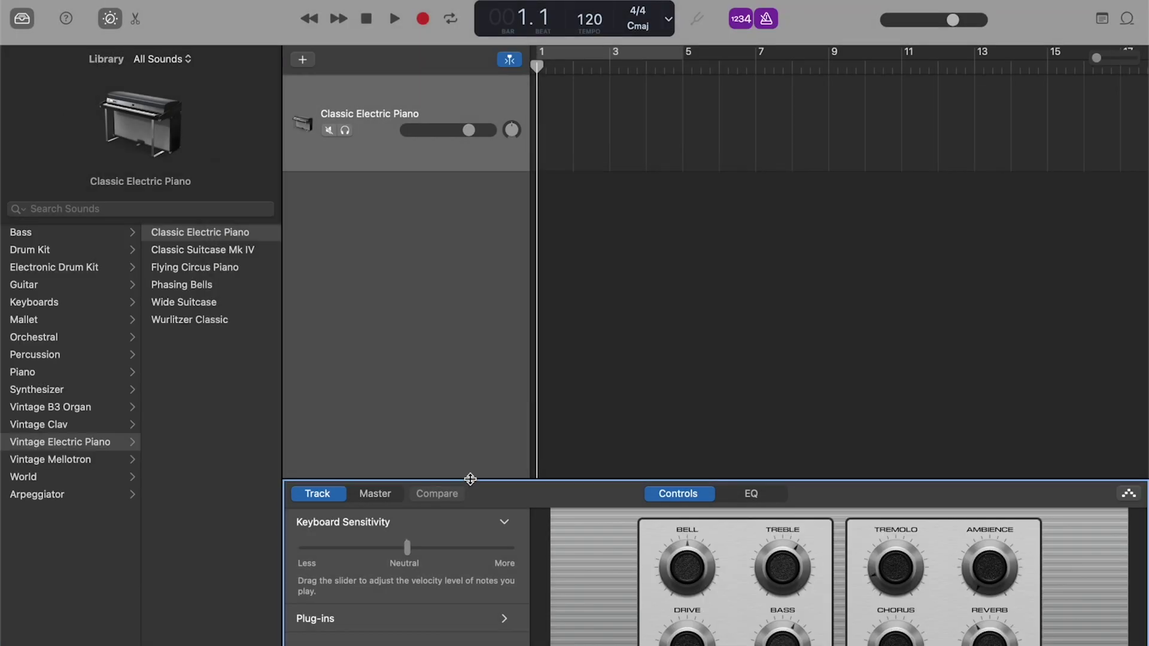
Replace the E-Piano plug-in with AU Instruments > Moog > Model D and open its window
drag(470, 480, 462, 326)
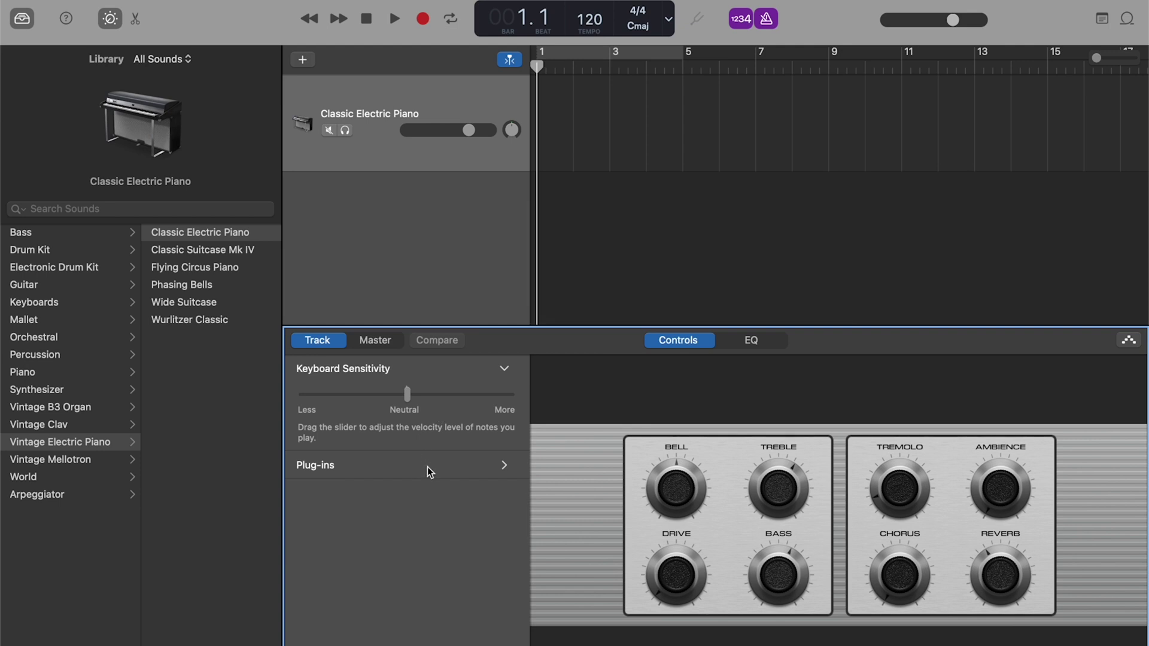
click(331, 472)
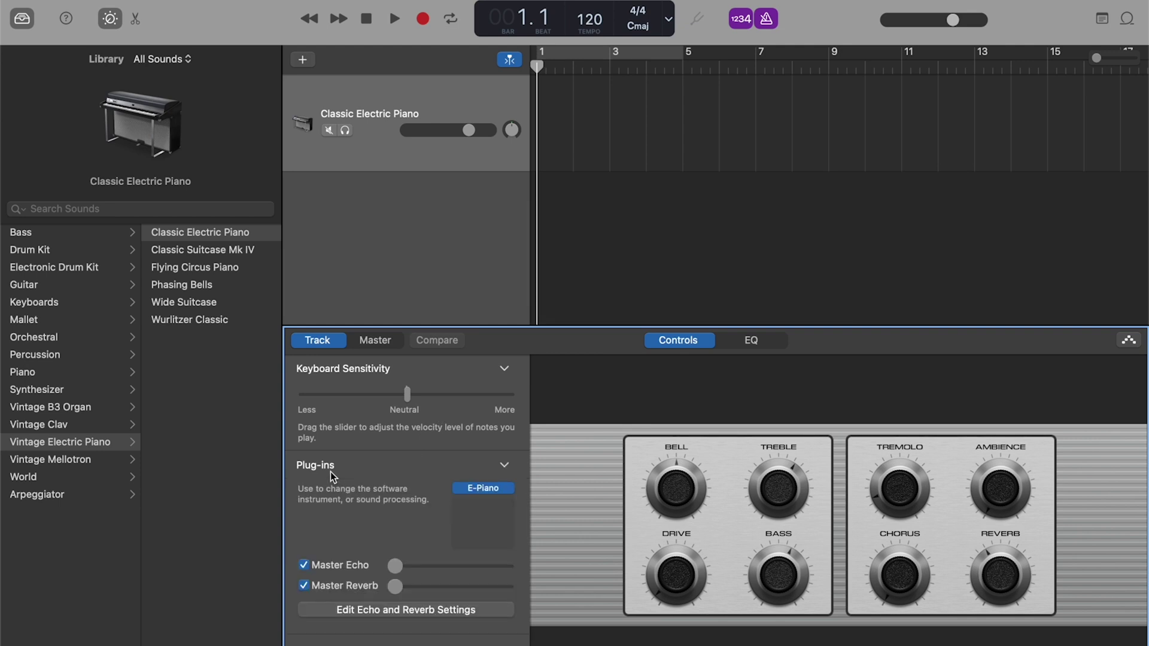
click(507, 492)
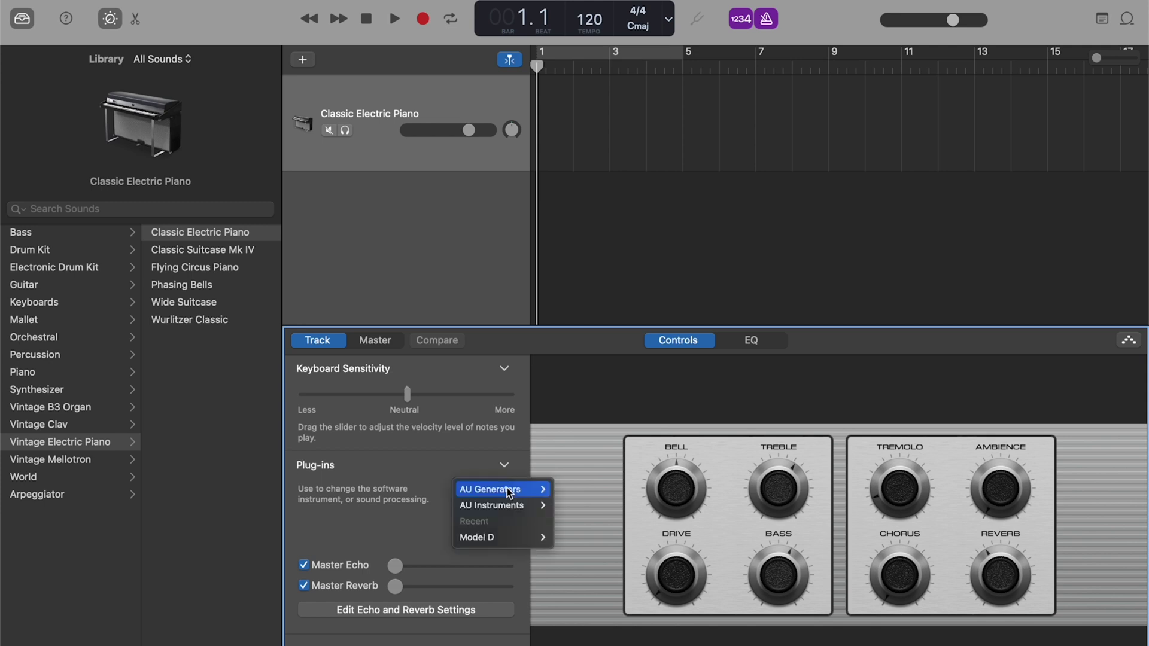
mouse_move(513, 505)
mouse_move(575, 537)
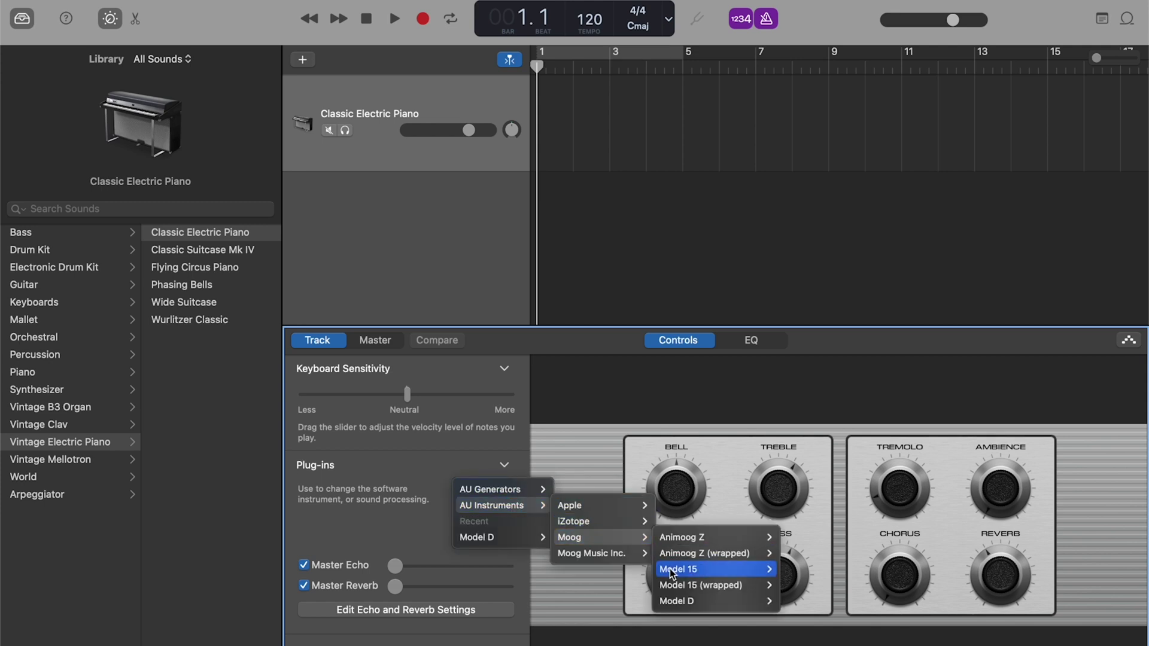
mouse_move(684, 601)
click(799, 605)
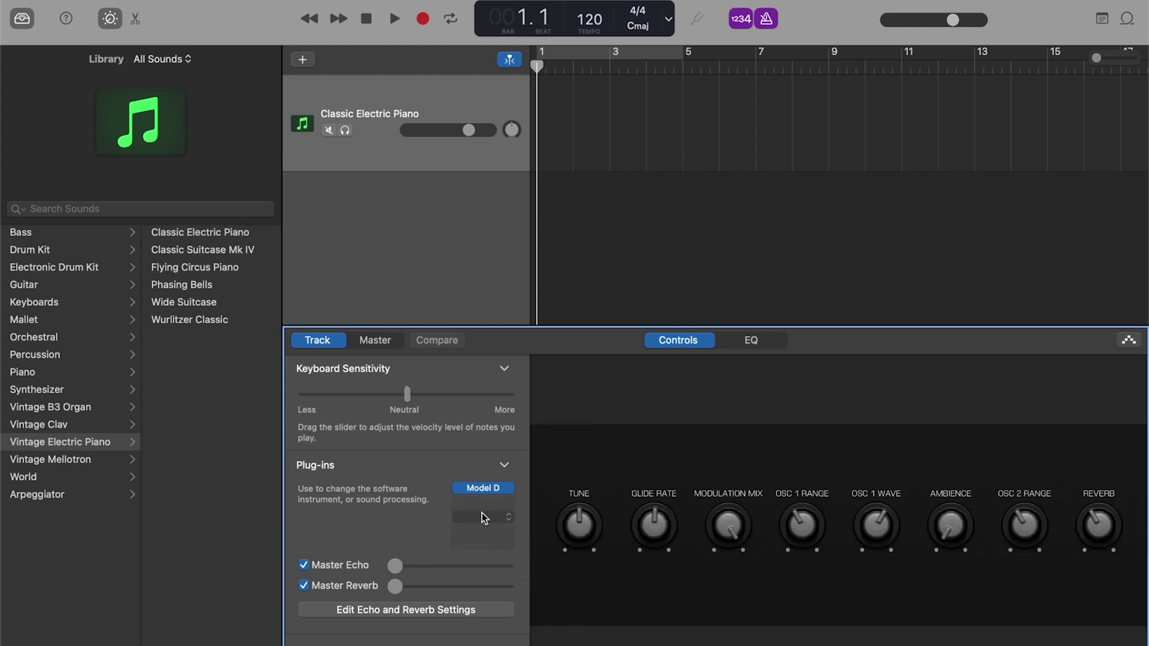
click(478, 489)
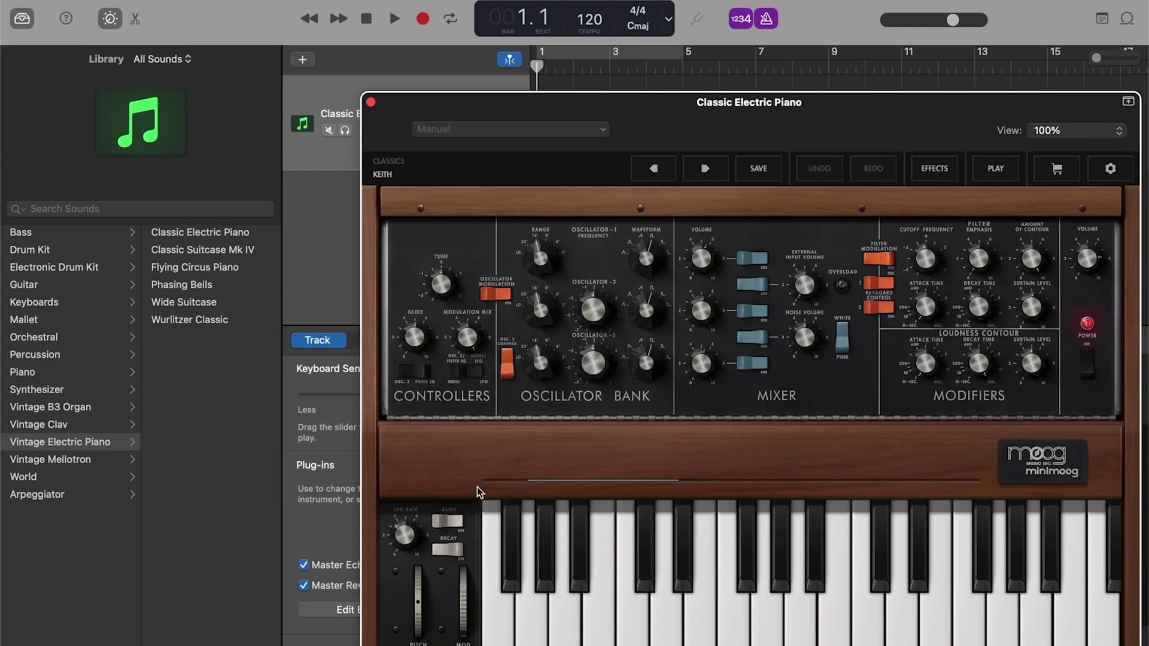
Load the Sea Moss bank's Atlantic Organ (Poly) preset in Model D and show its Advanced settings
key(b)
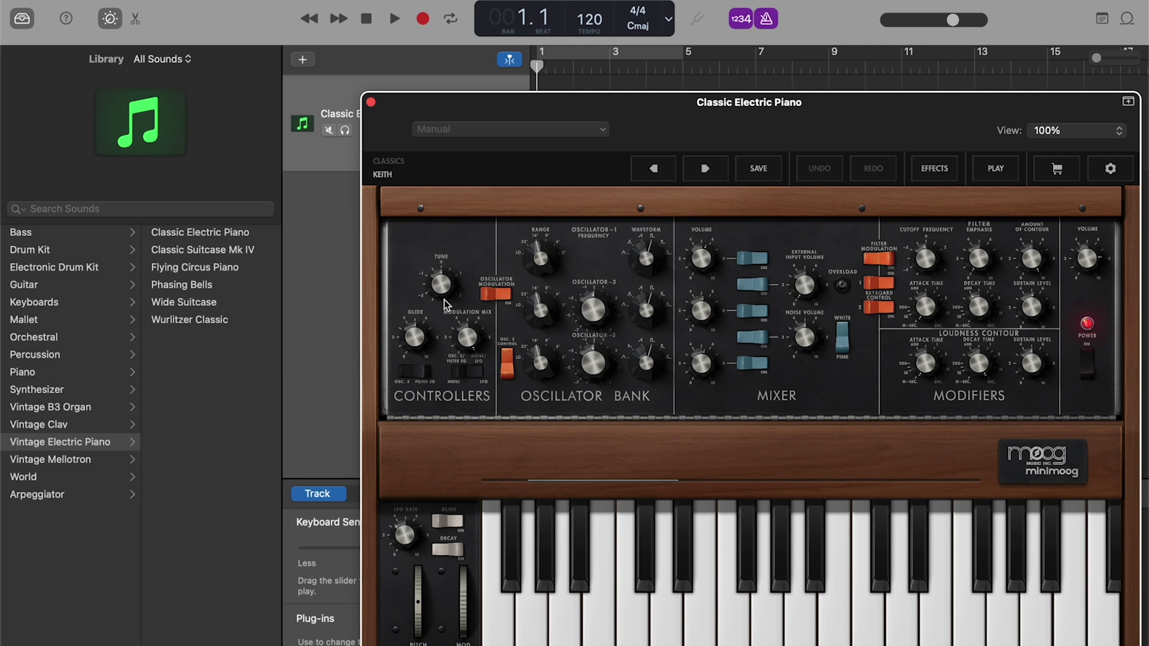
click(416, 177)
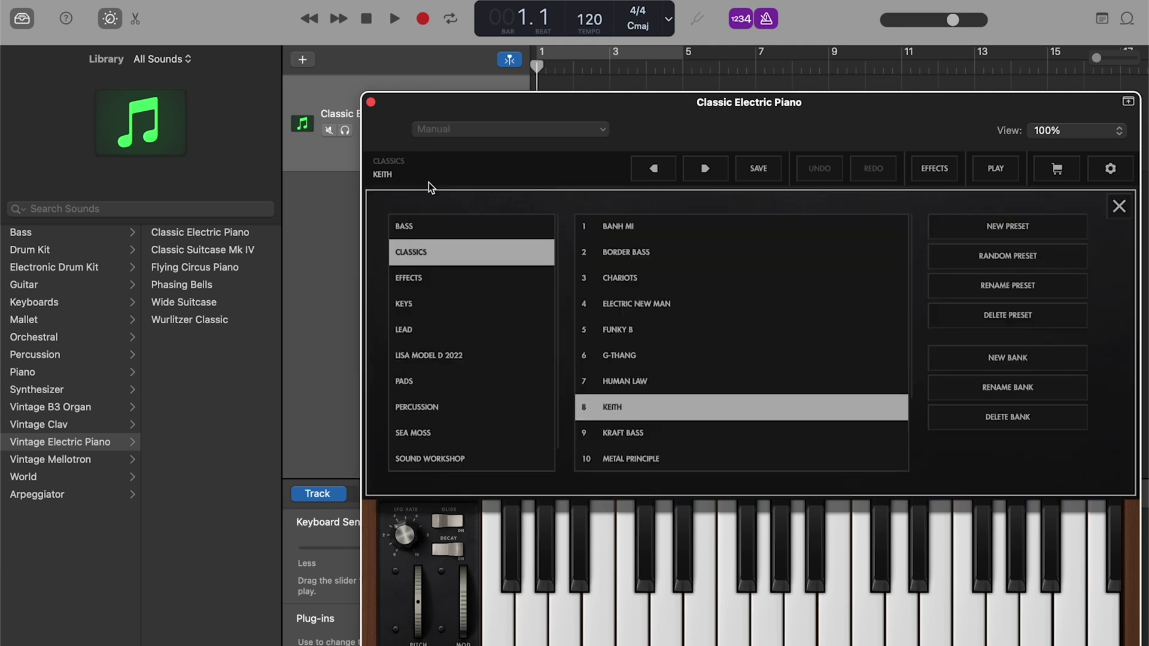
scroll(469, 359, down, 1)
click(447, 411)
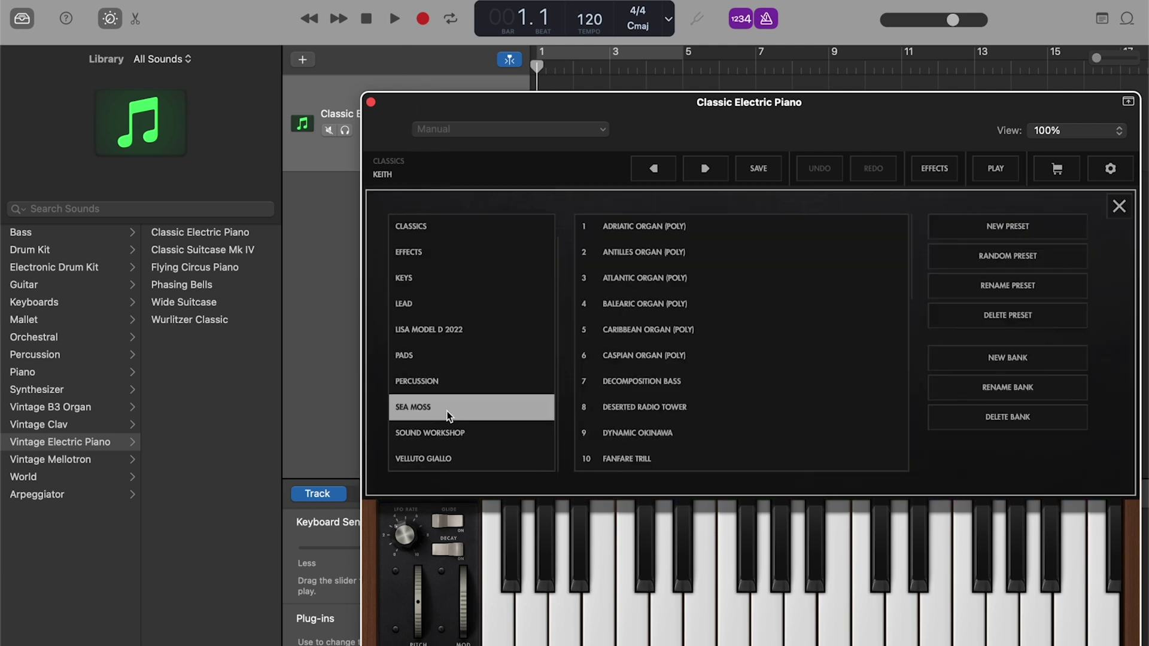
click(699, 278)
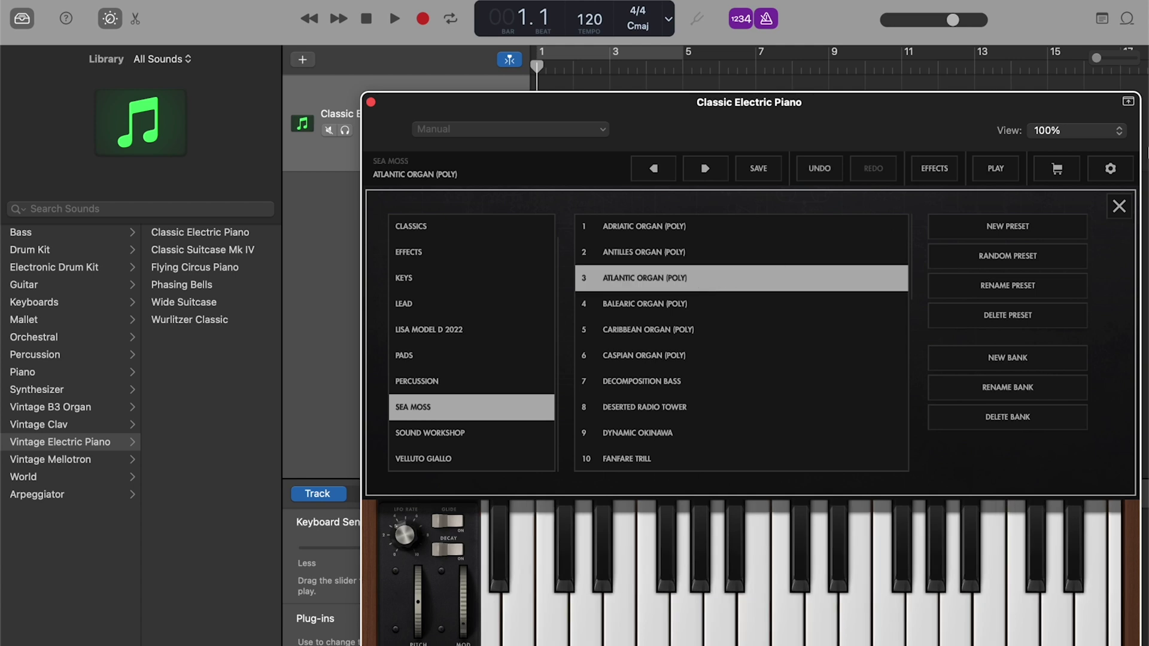
click(1111, 170)
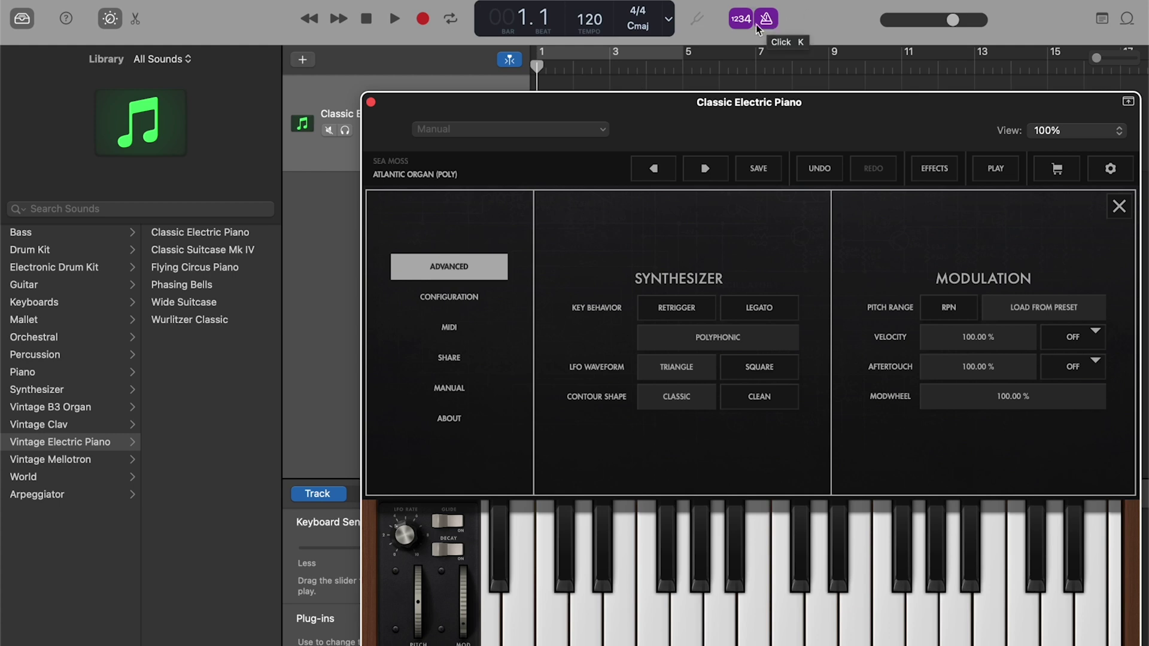
Turn on Cycle, close the synth window, and show Musical Typing an octave higher with softer velocity
click(453, 24)
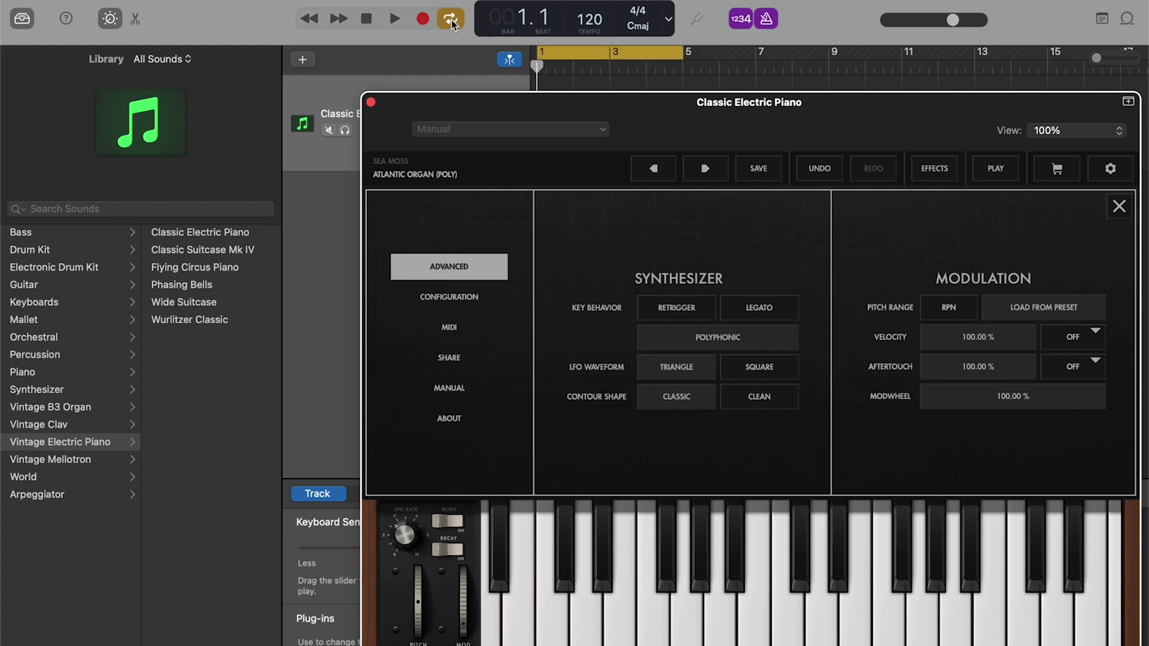
click(370, 102)
click(388, 1)
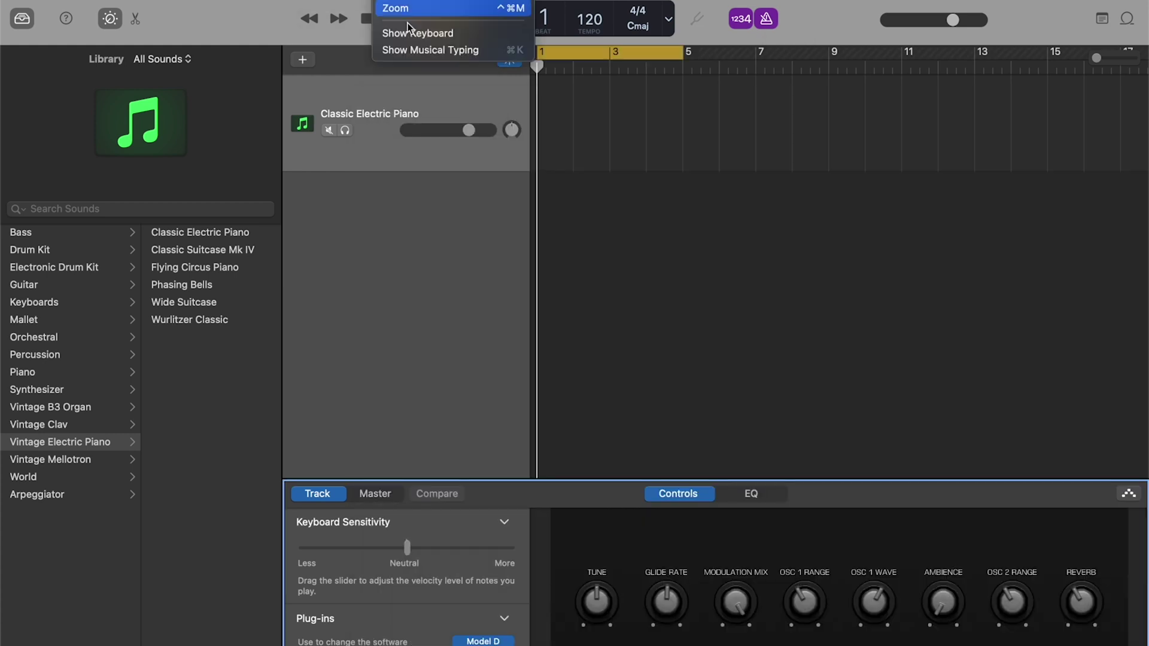
click(411, 49)
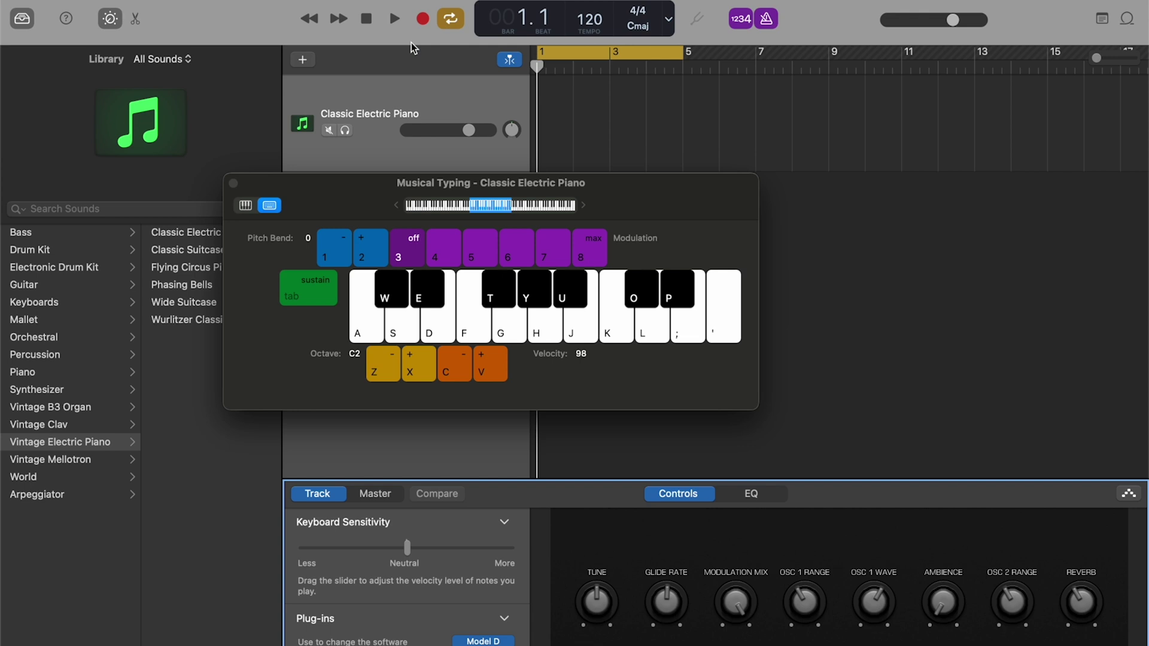
key(x)
key(c)
key(c)
key(c)
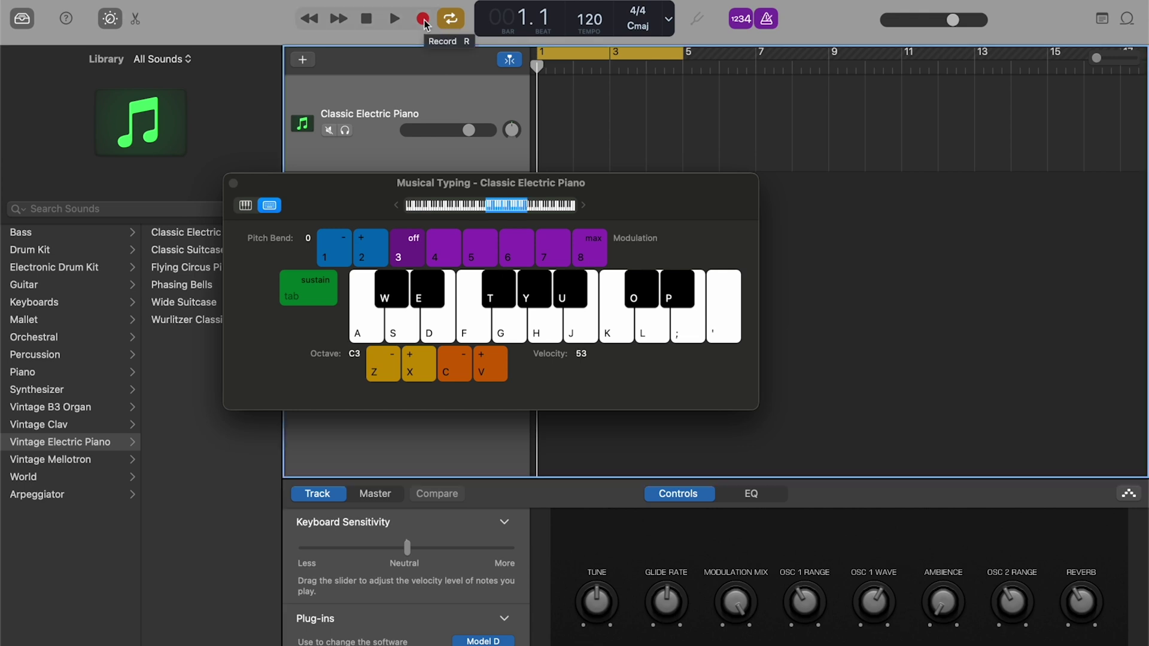
Record two alternating chords (A+F, then K+U+G) twice over bars 1–4
click(423, 19)
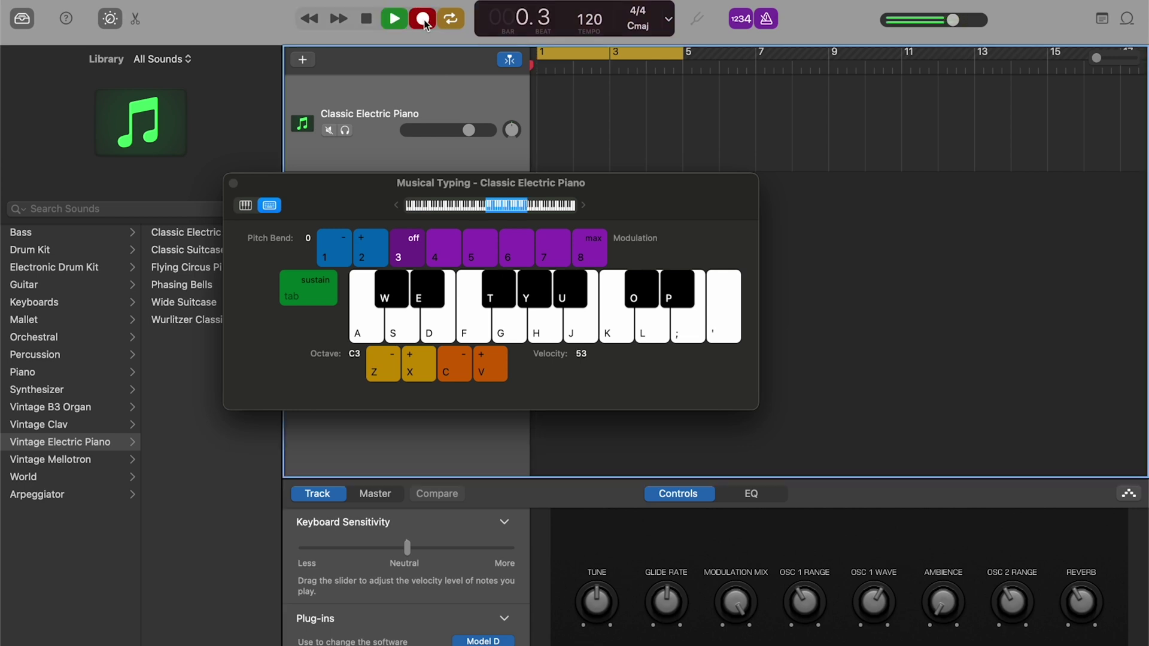
key(a)
key(f)
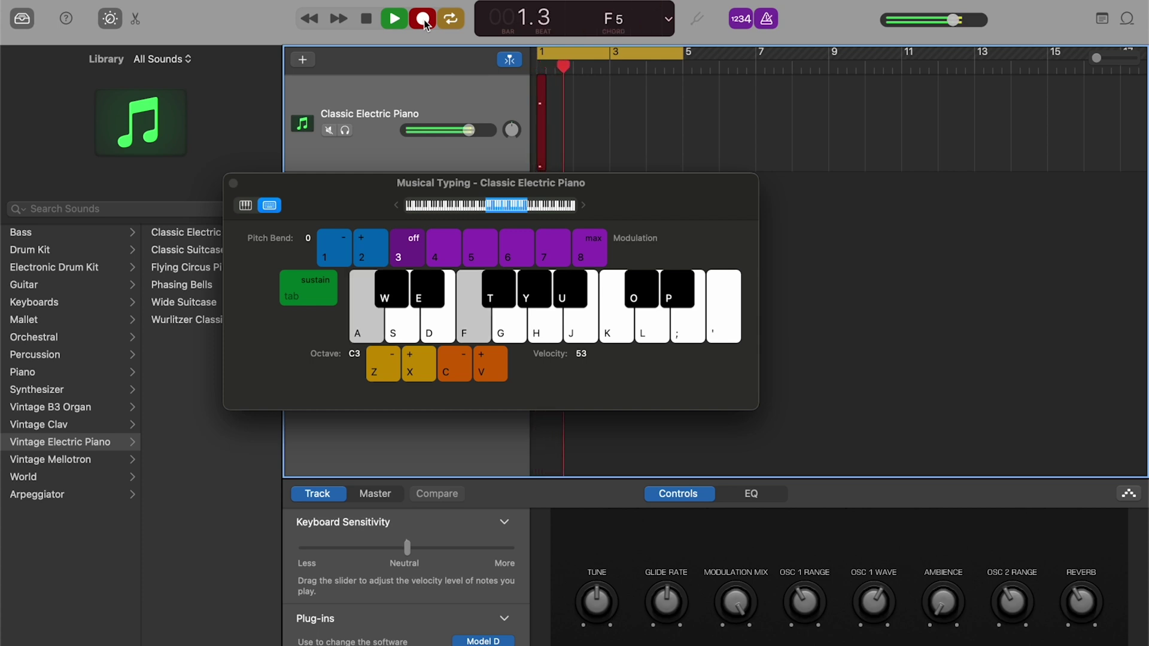
key(k)
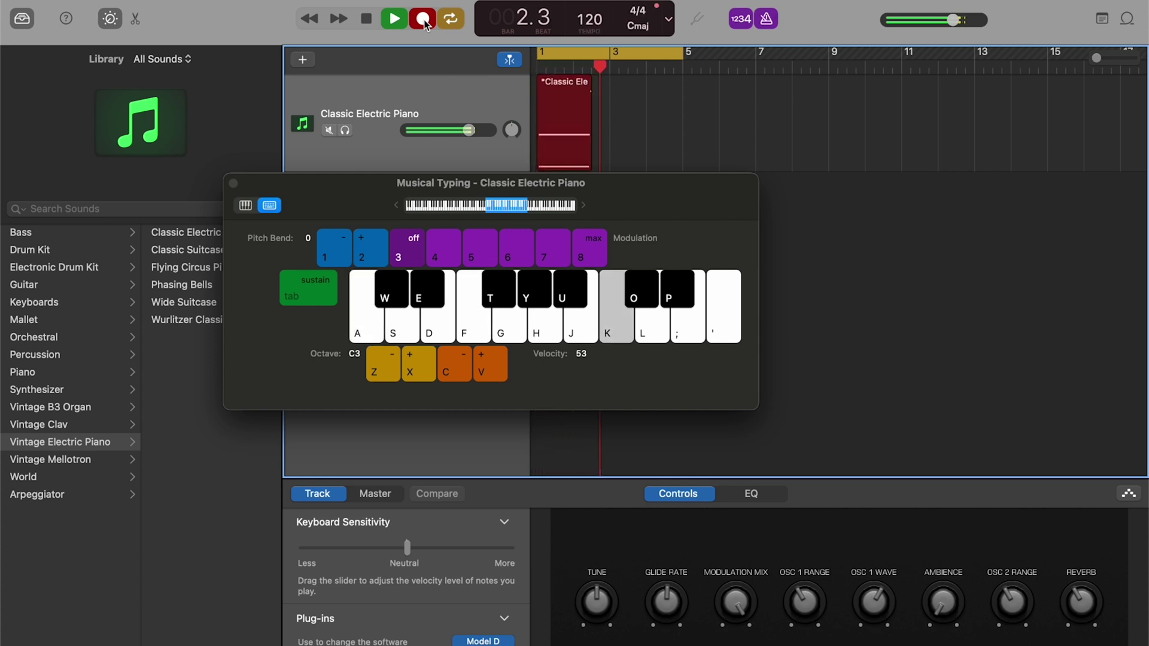
key(u)
key(g)
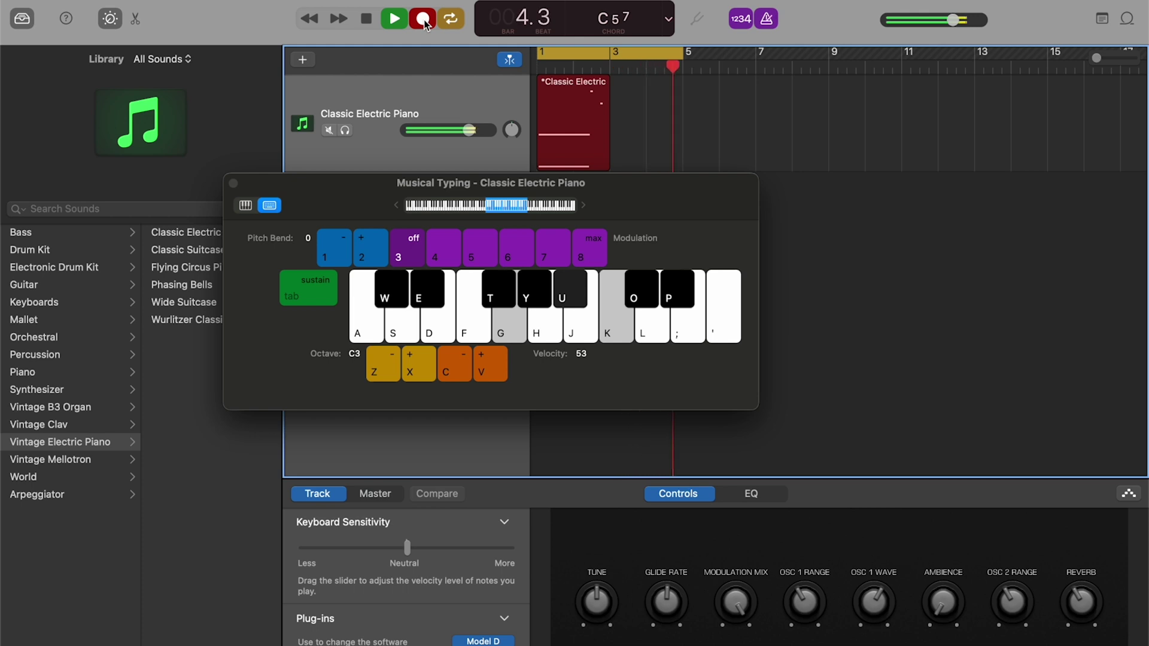
key(a)
key(f)
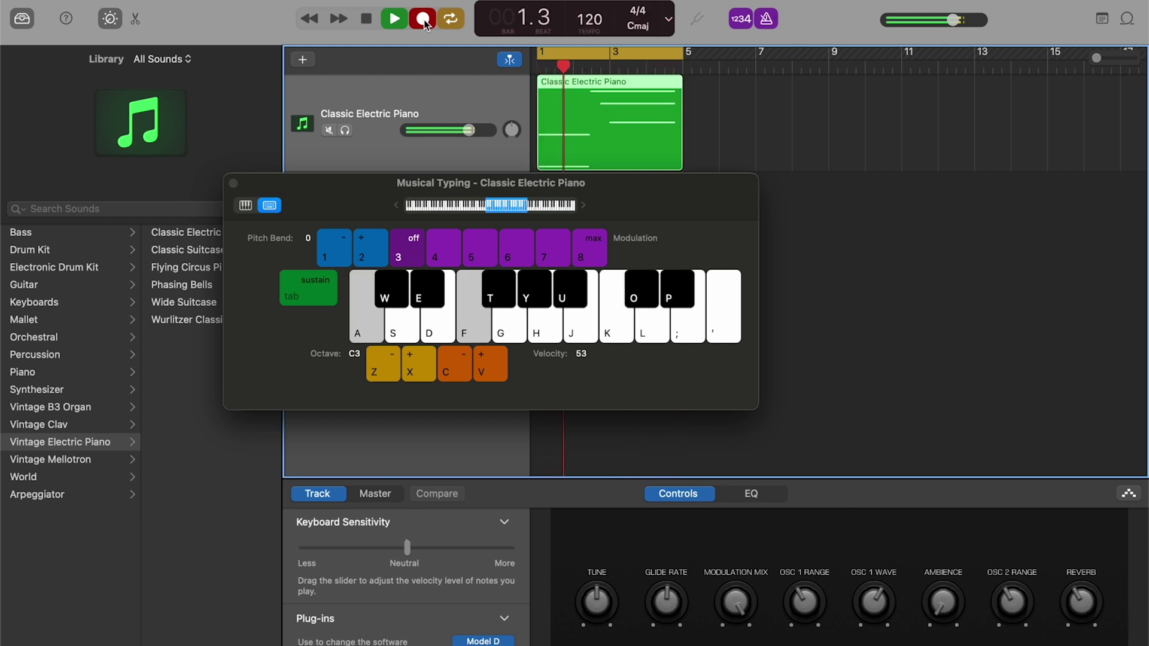
key(k)
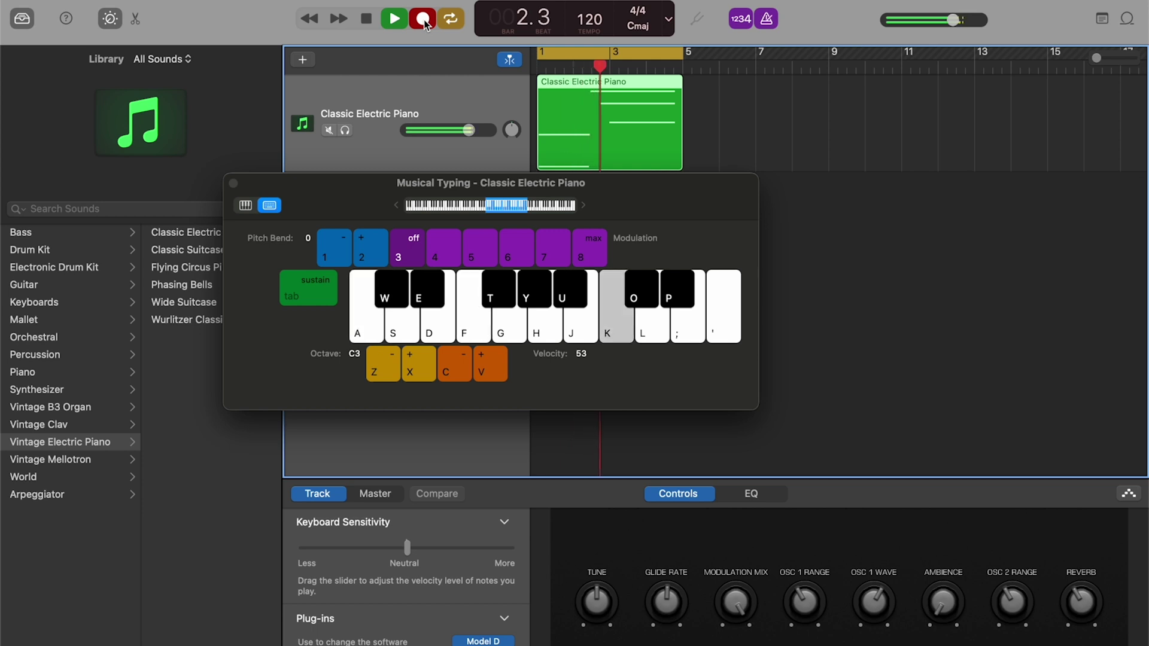
key(u)
key(g)
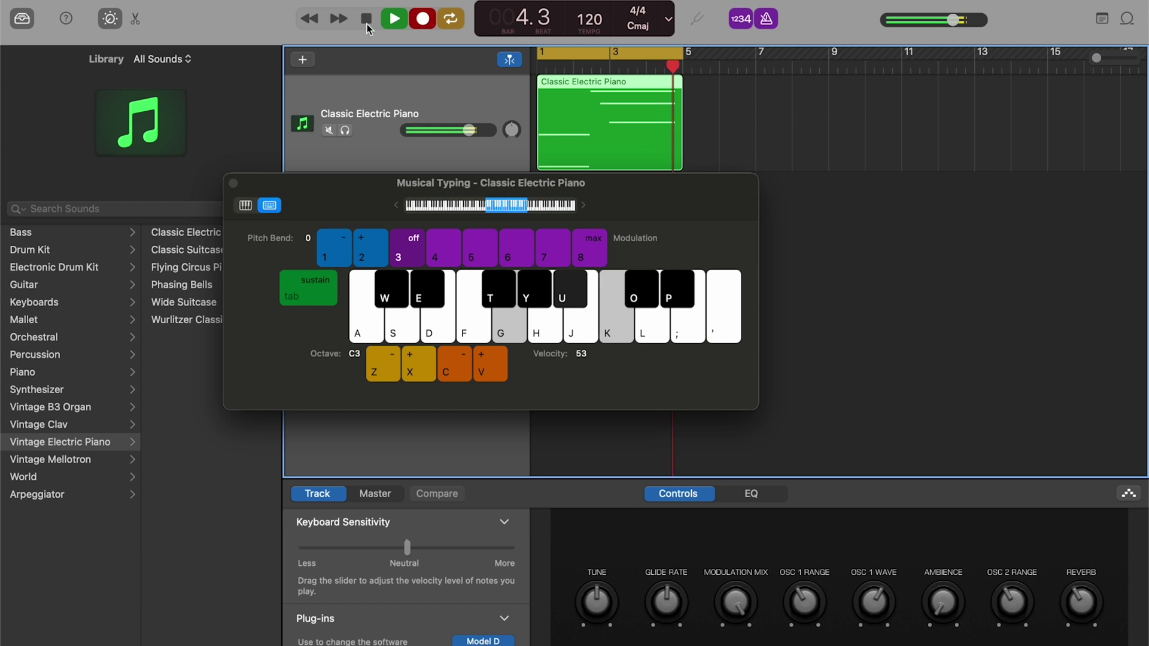
click(367, 23)
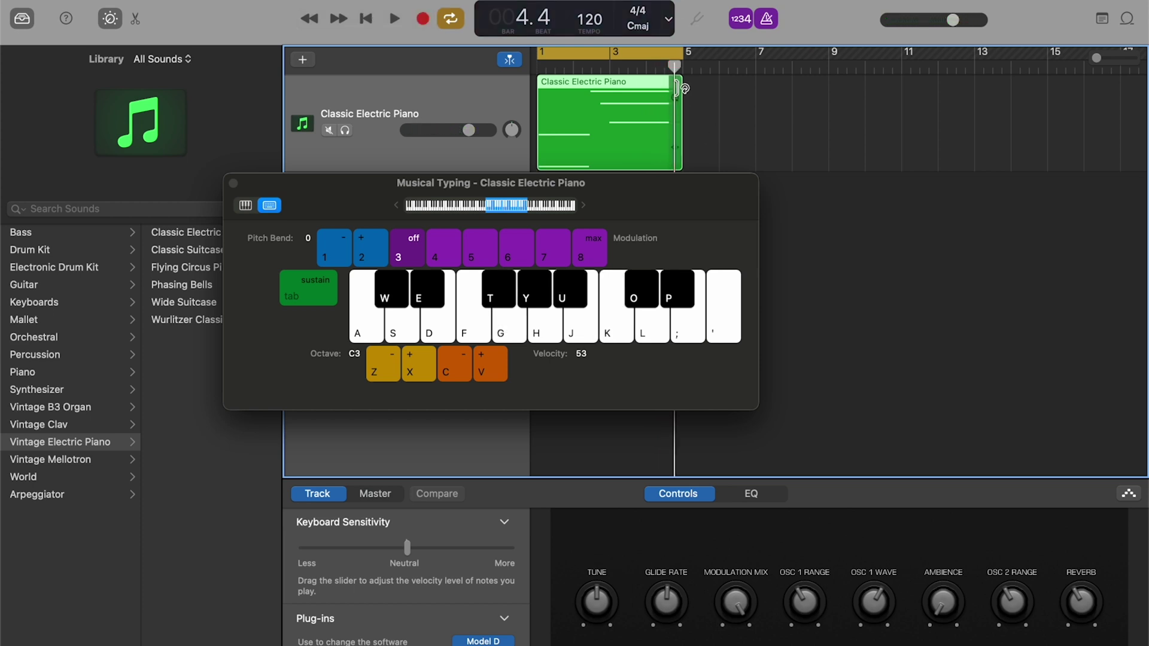
Loop the chord region out to bar 13 and open it in the Piano Roll
drag(681, 81, 971, 95)
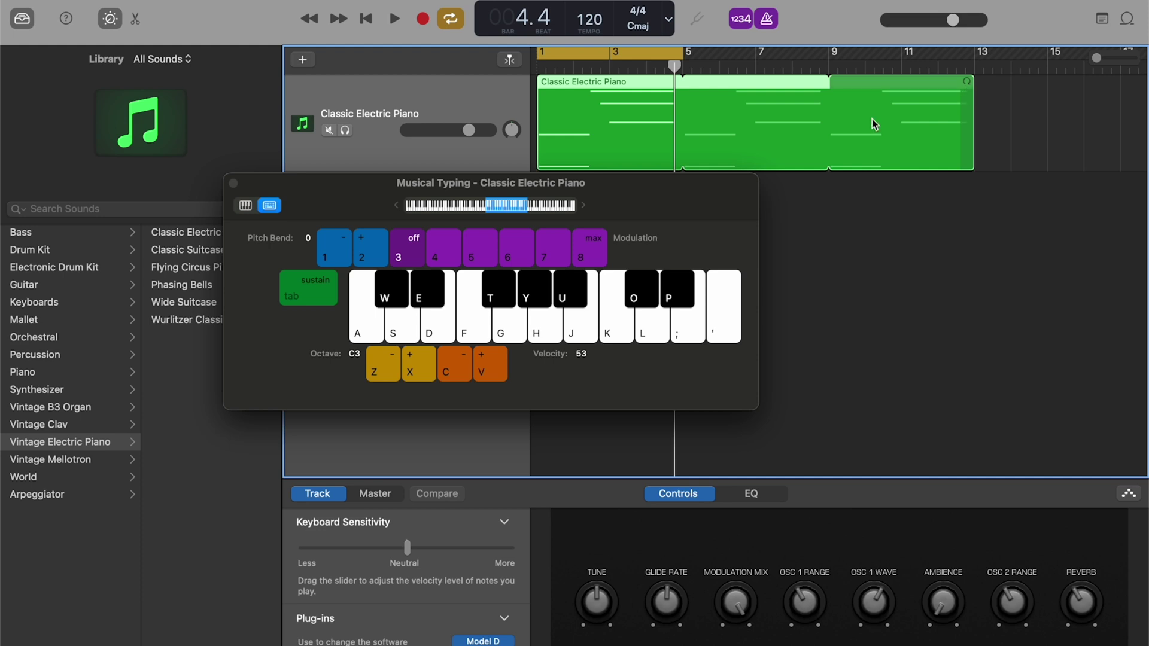
double_click(643, 128)
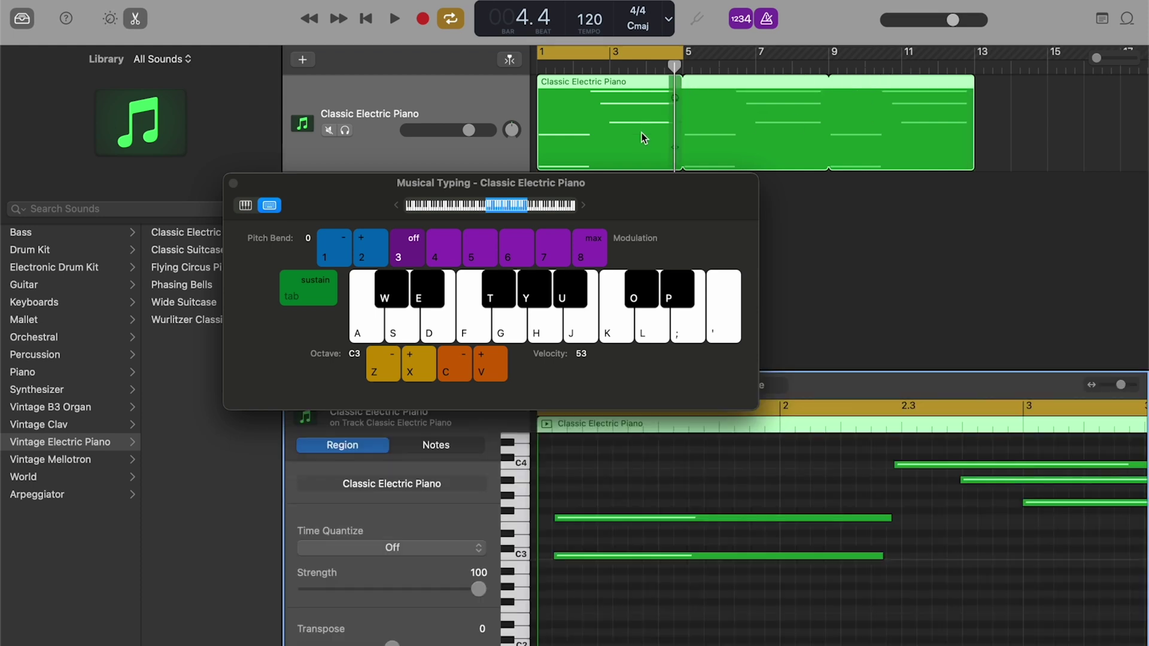
drag(611, 495, 605, 588)
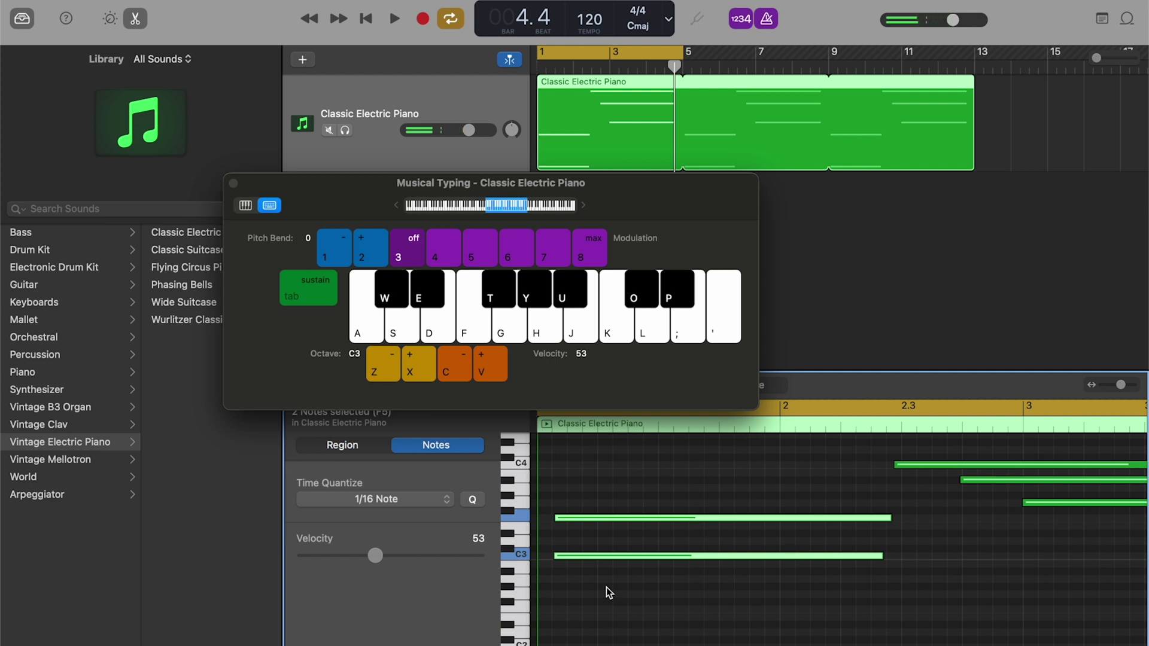
click(606, 587)
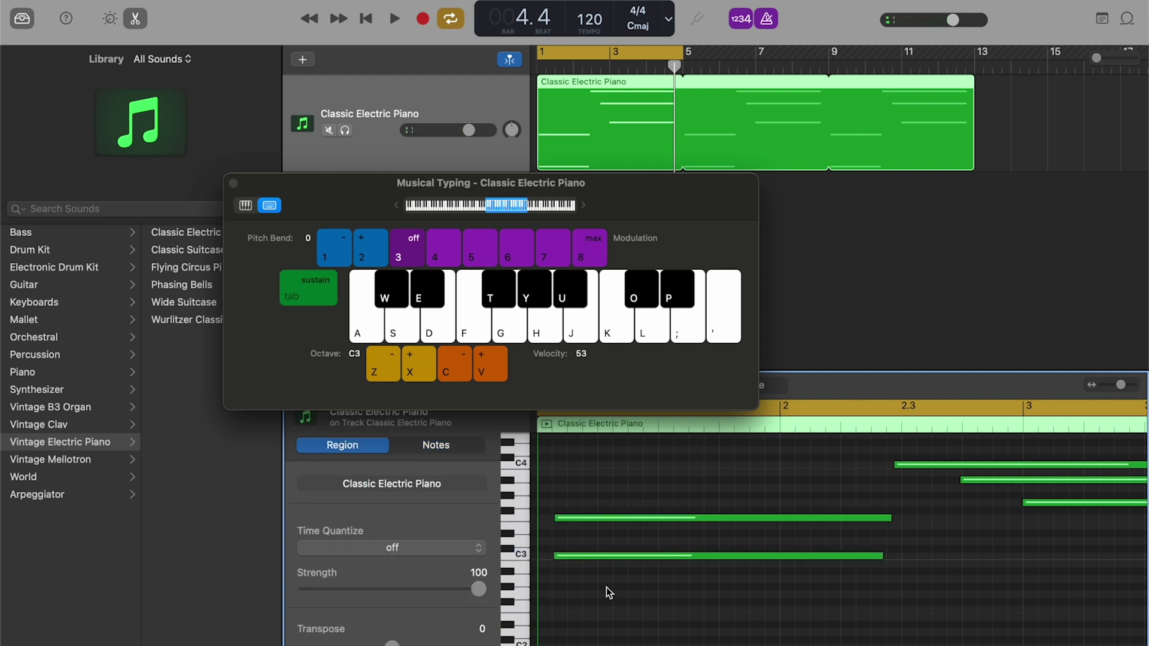